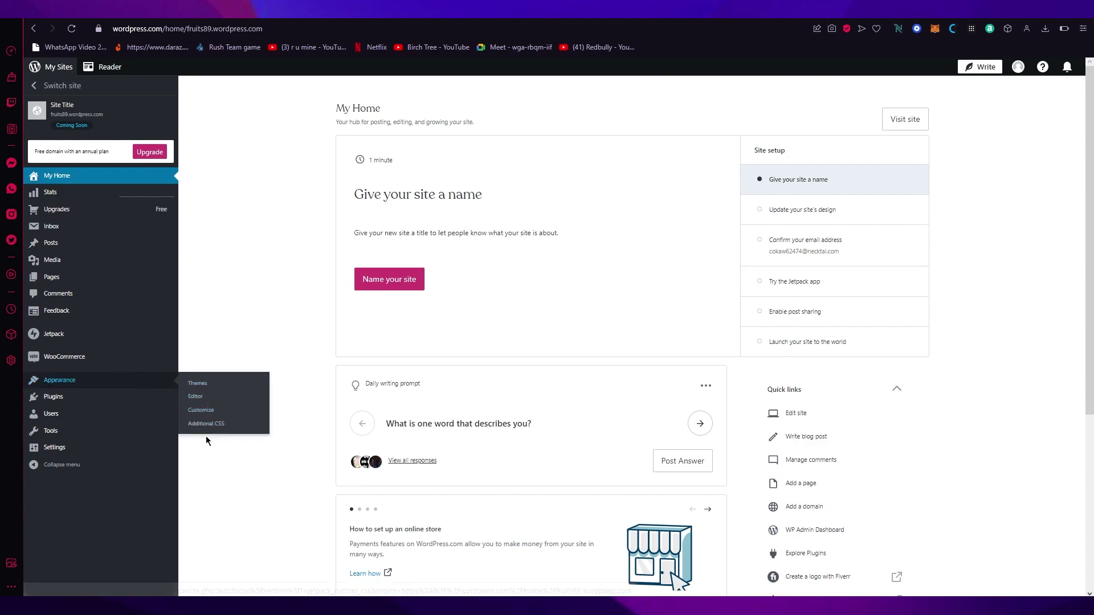
- Choose Additional CSS from the Appearance menu in the dashboard sidebar
left_click(201, 422)
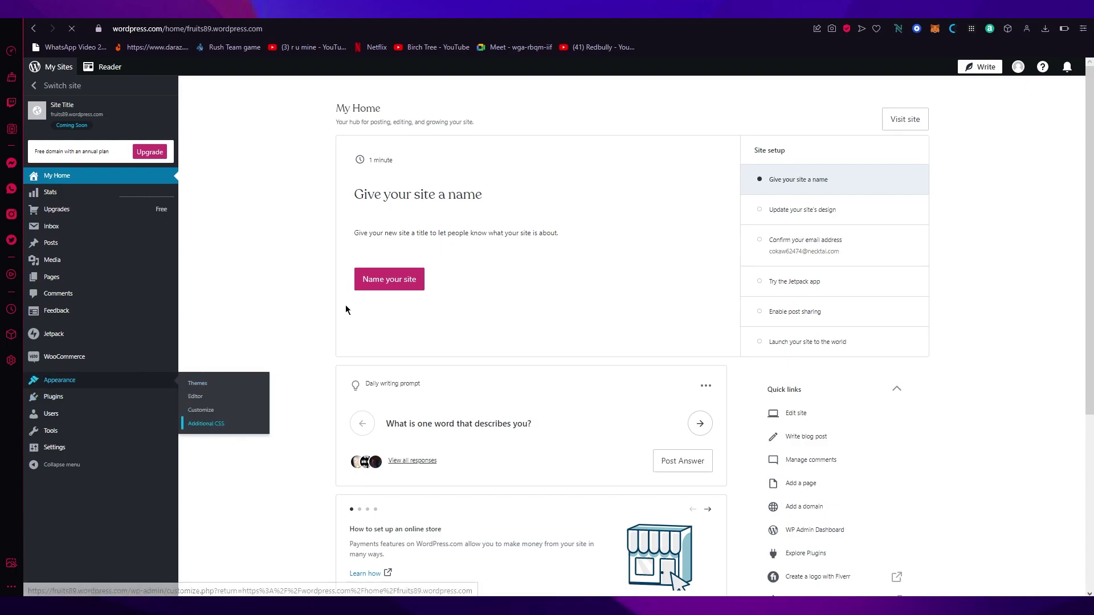